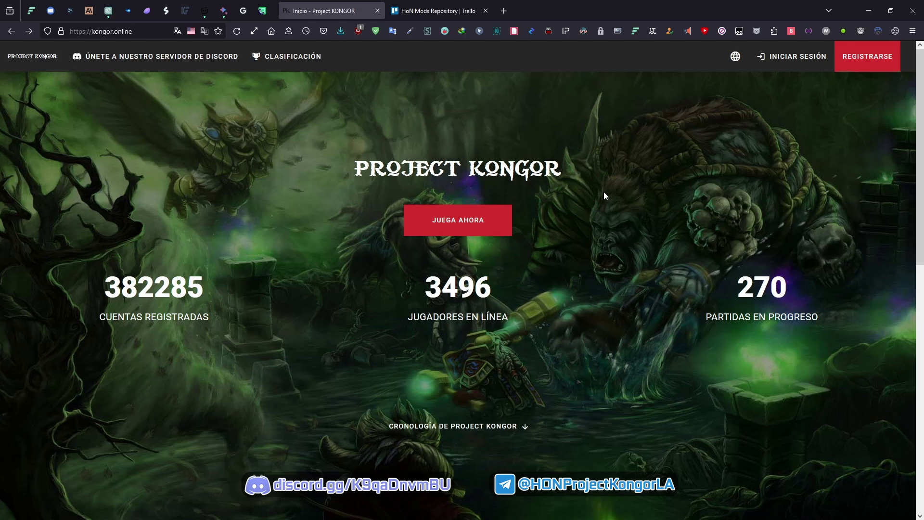
- Try to download the HonInstaller-4.10.9.zip game installer from the Project KONGOR homepage
click(463, 228)
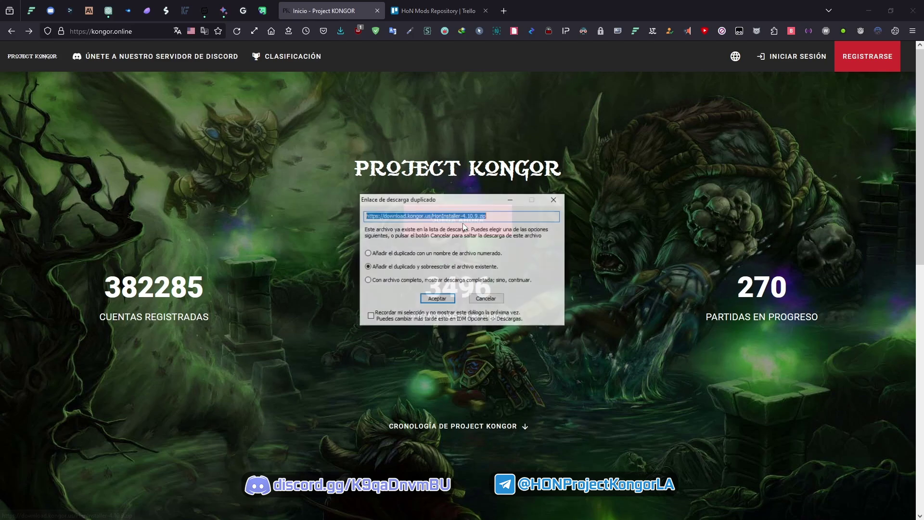
click(555, 200)
- Open HonInstaller-4.10.9.zip from the desktop, look through its HoN folder and return to the archive's root
click(869, 11)
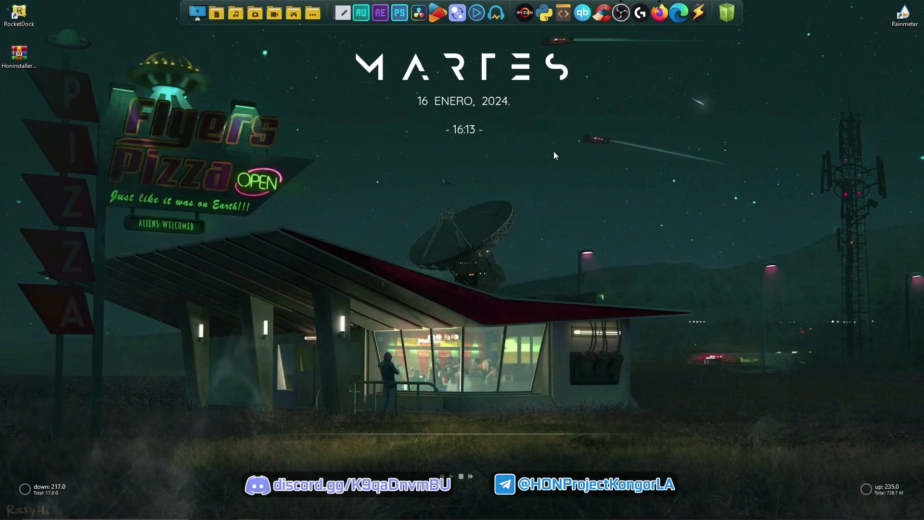
click(18, 67)
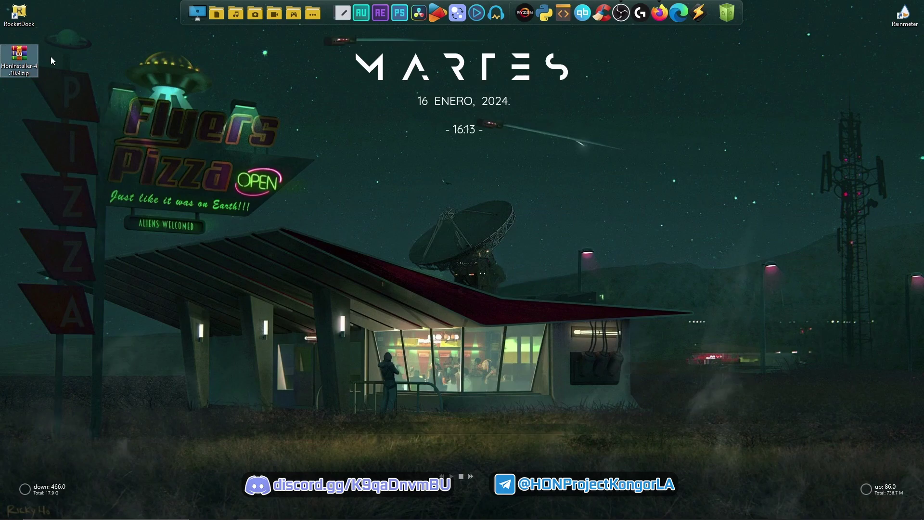
double_click(21, 60)
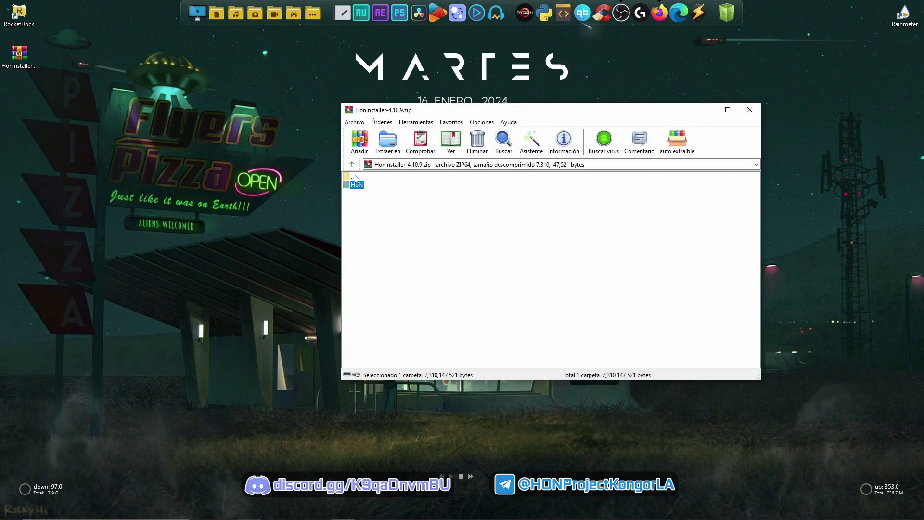
double_click(357, 185)
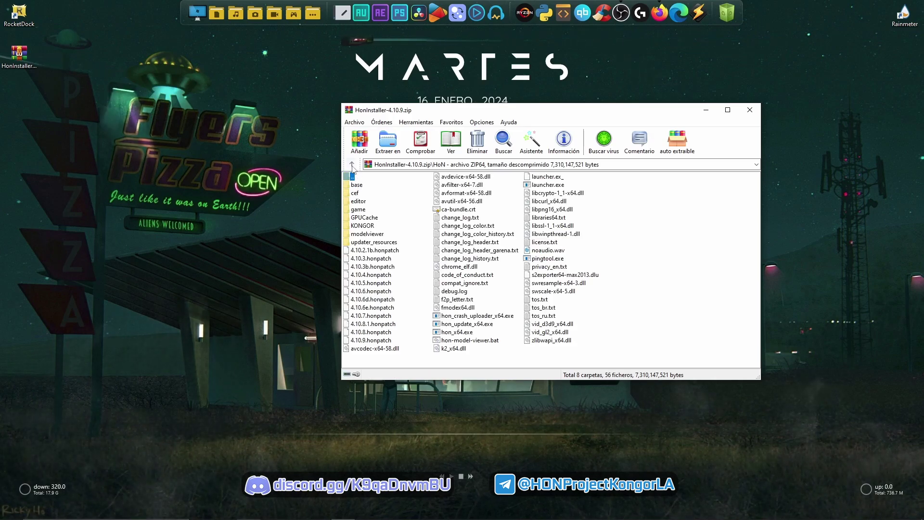
double_click(355, 177)
- Open the Archivos de programa folder on drive C: in the file explorer
click(198, 13)
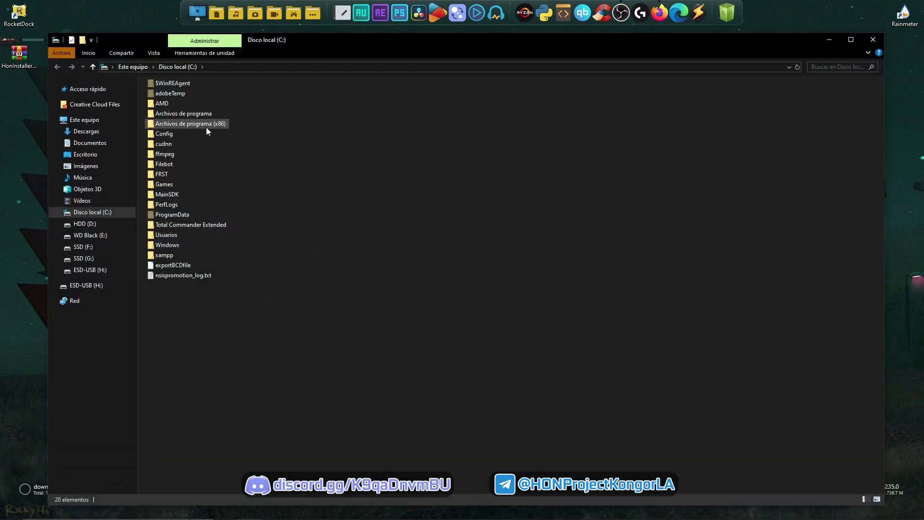
double_click(183, 113)
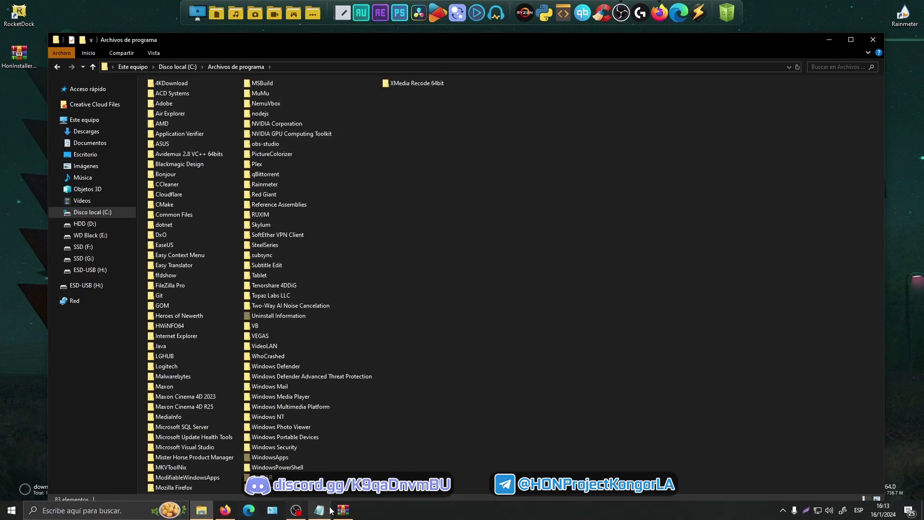
- Try to extract the HoN folder from the archive into Archivos de programa, and close the archive
click(342, 514)
drag(350, 189, 468, 370)
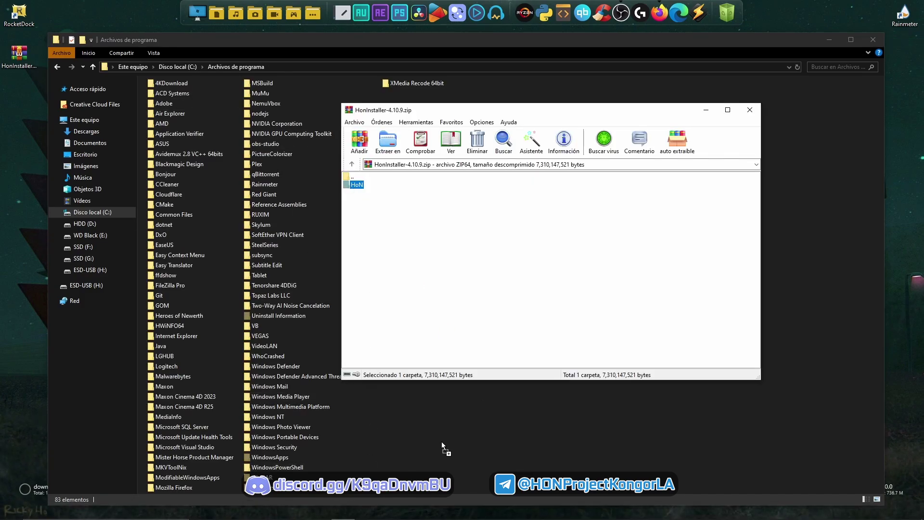
drag(442, 445, 443, 445)
click(750, 109)
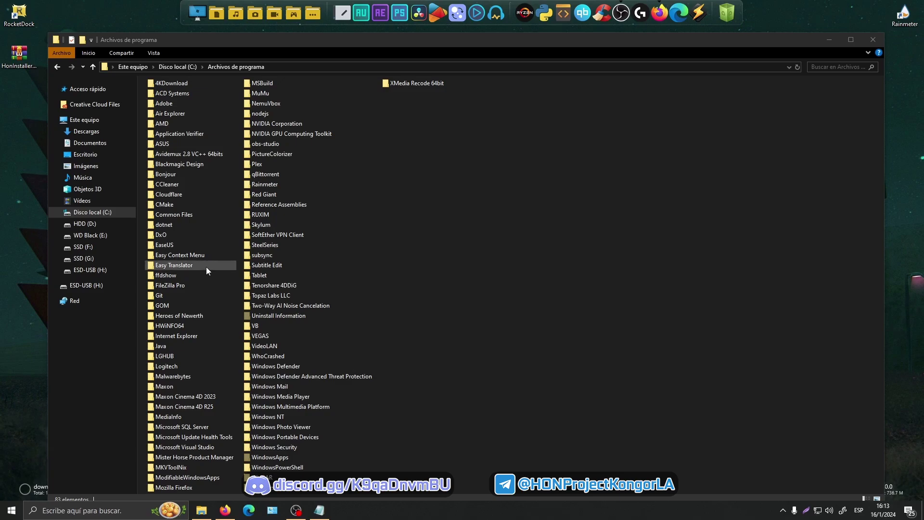
- Open the Heroes of Newerth folder and start the game with launcher.exe
click(179, 316)
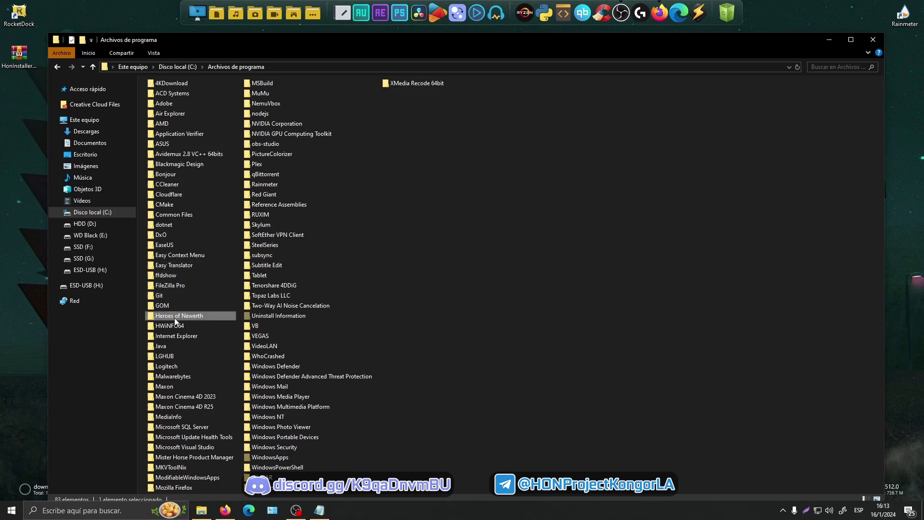
double_click(200, 318)
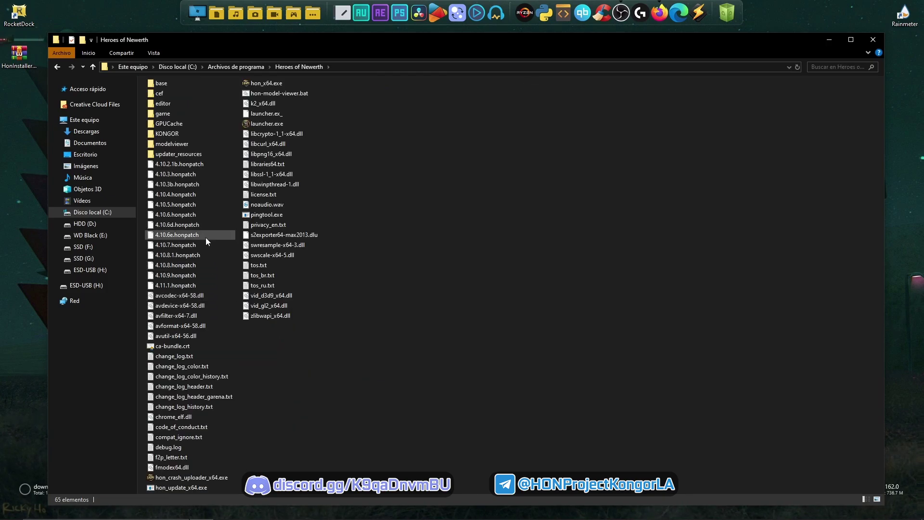
click(262, 83)
click(261, 124)
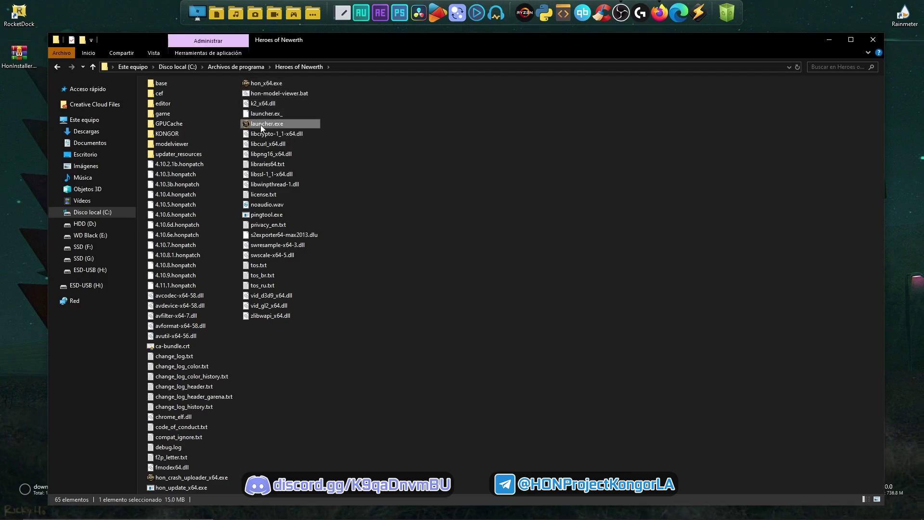
click(293, 14)
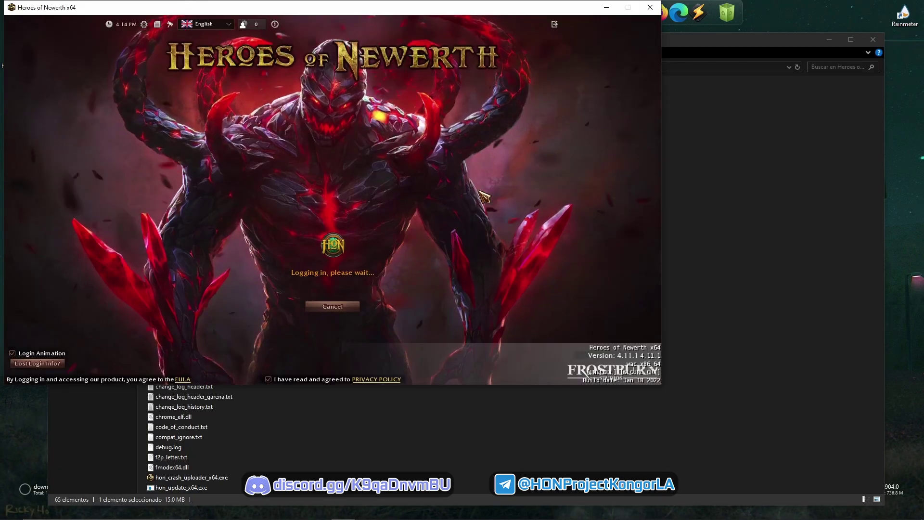
- Check the Heroes of Newerth volume level in the system's volume mixer, and close the mixer
right_click(808, 508)
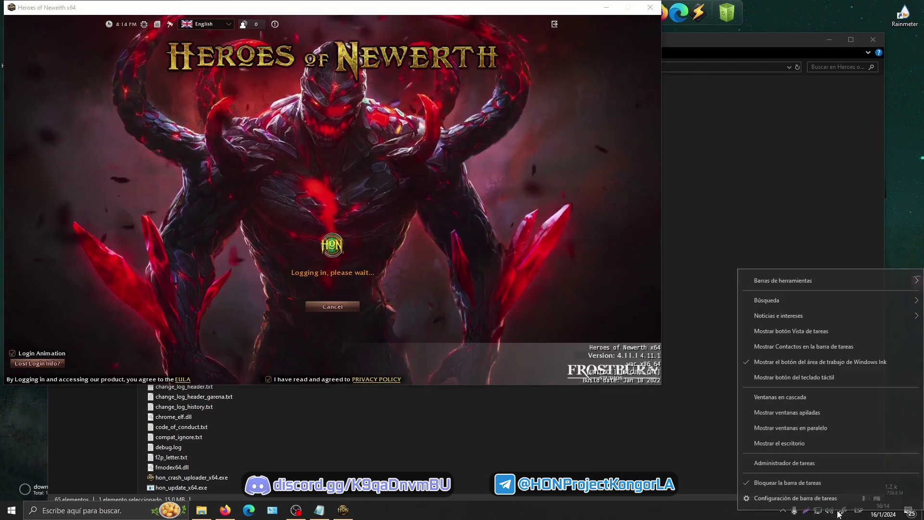
right_click(828, 511)
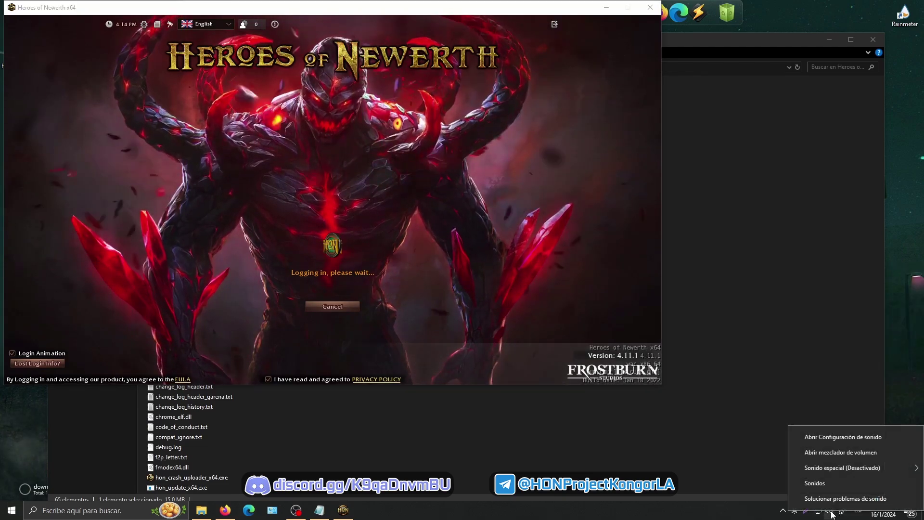
click(834, 458)
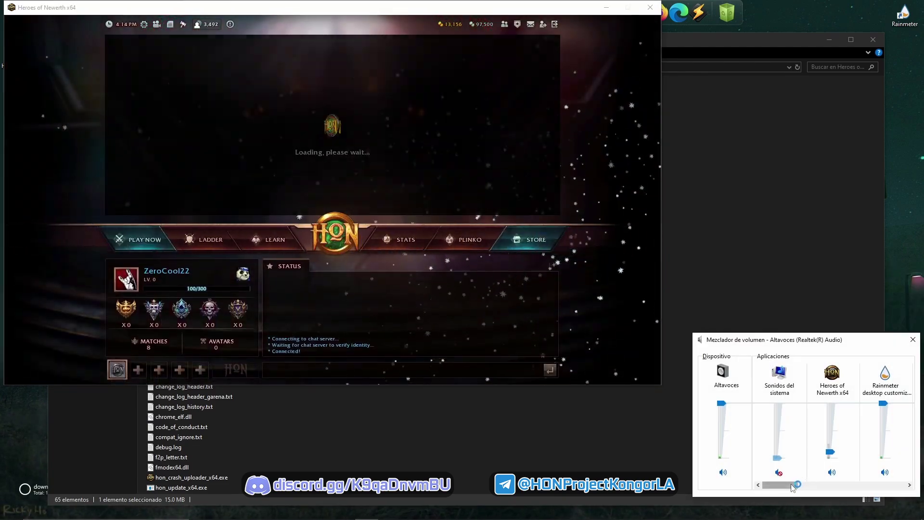
click(914, 341)
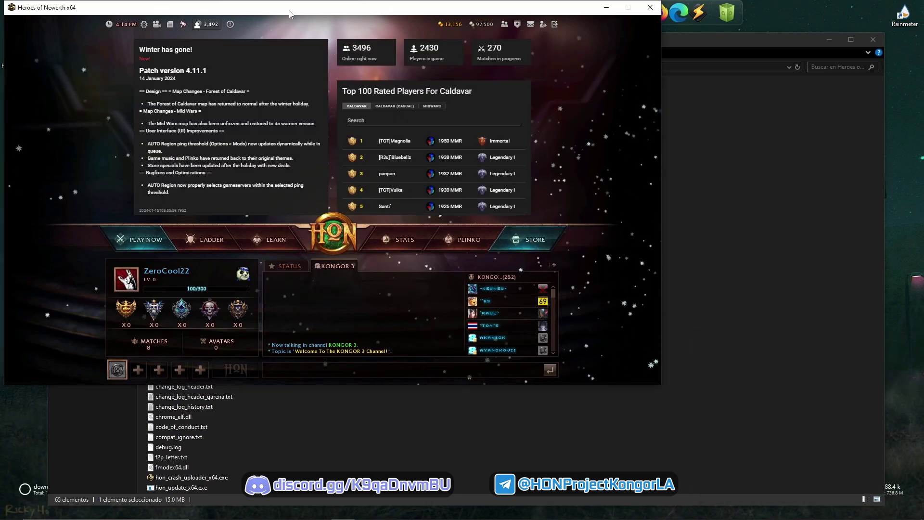
- Move the game window toward the middle of the desktop and open the list of public player-hosted games
drag(290, 12, 439, 64)
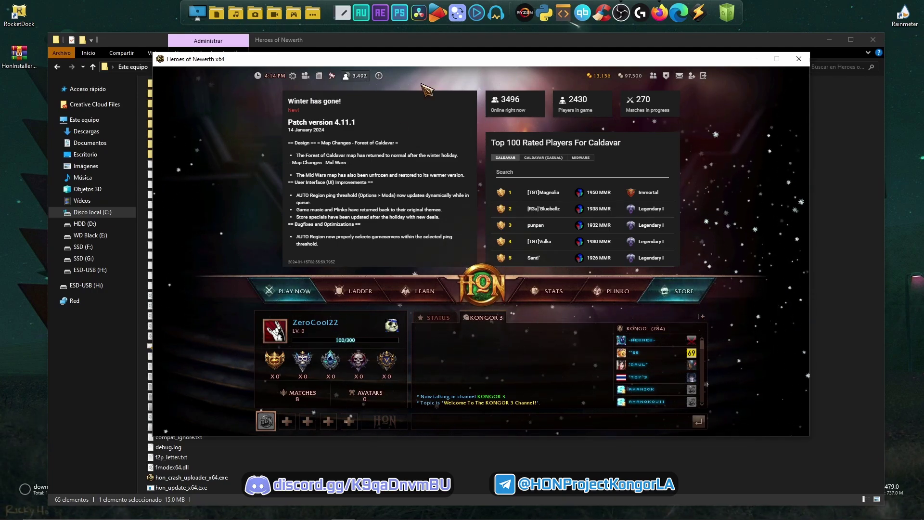
click(285, 290)
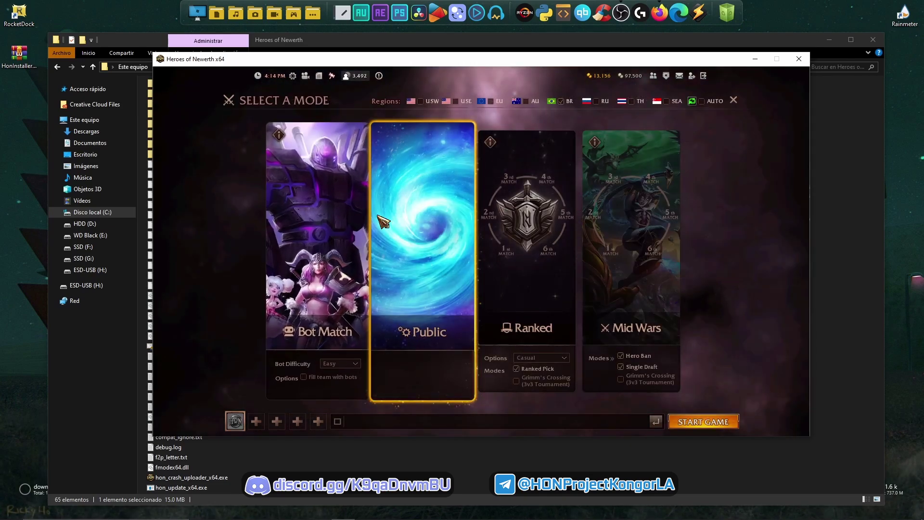
click(439, 303)
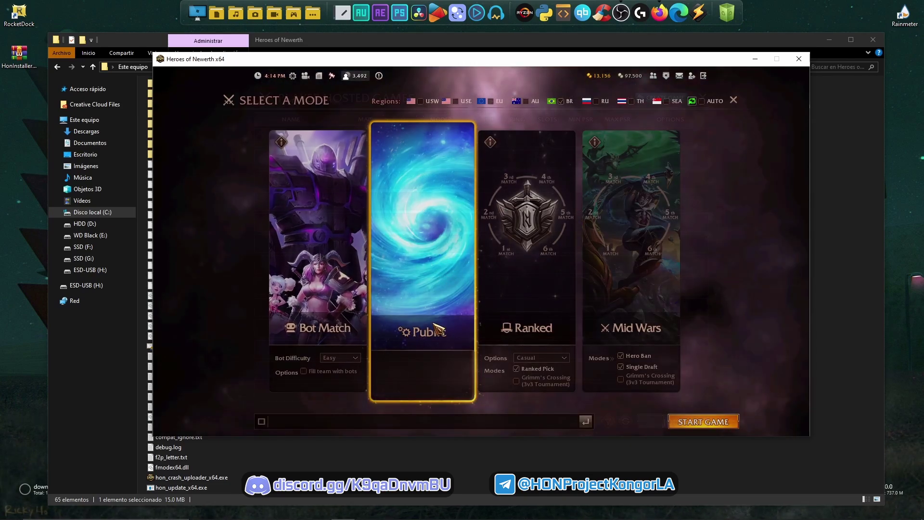
- Examine the Brazil servers available for creating a new hosted game, then close the dialogs and the game
click(661, 97)
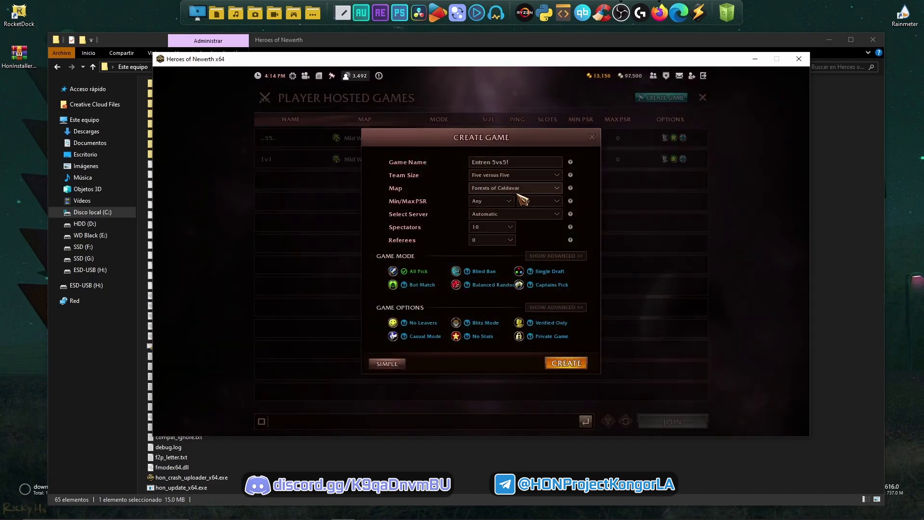
click(495, 215)
click(483, 247)
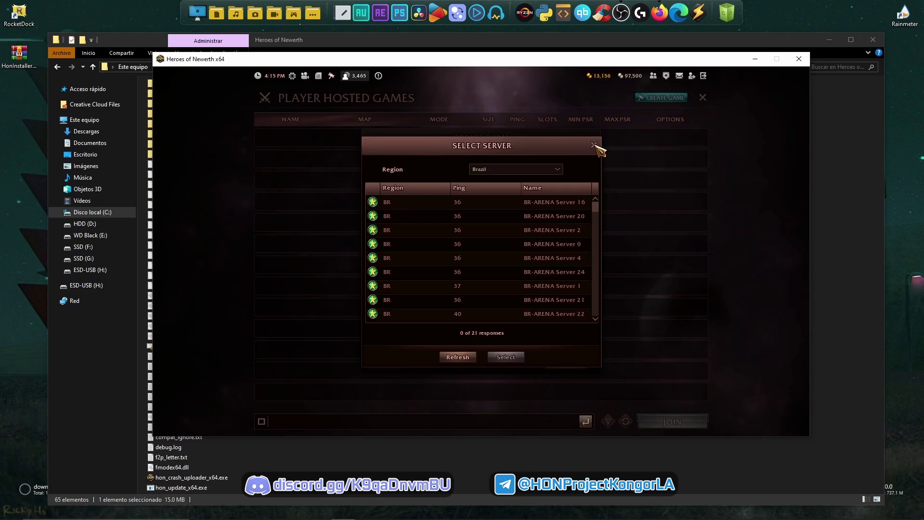
click(595, 145)
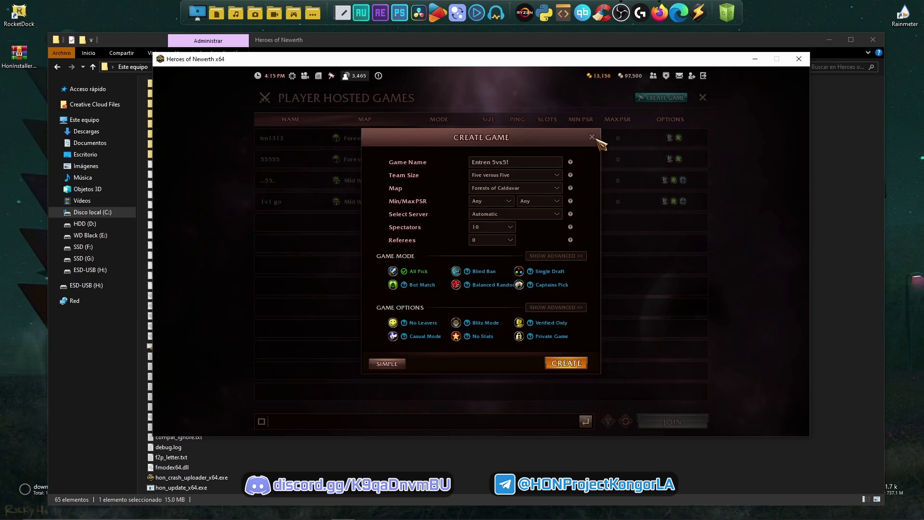
click(593, 137)
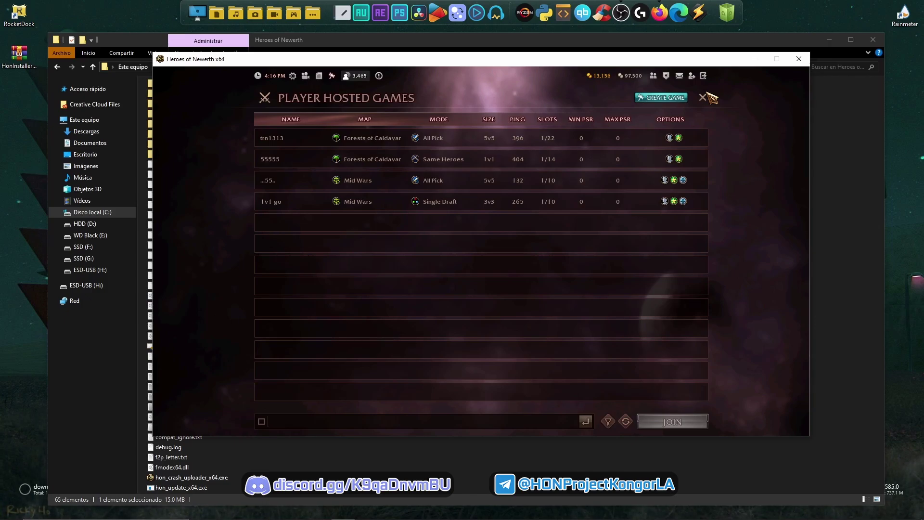
click(799, 59)
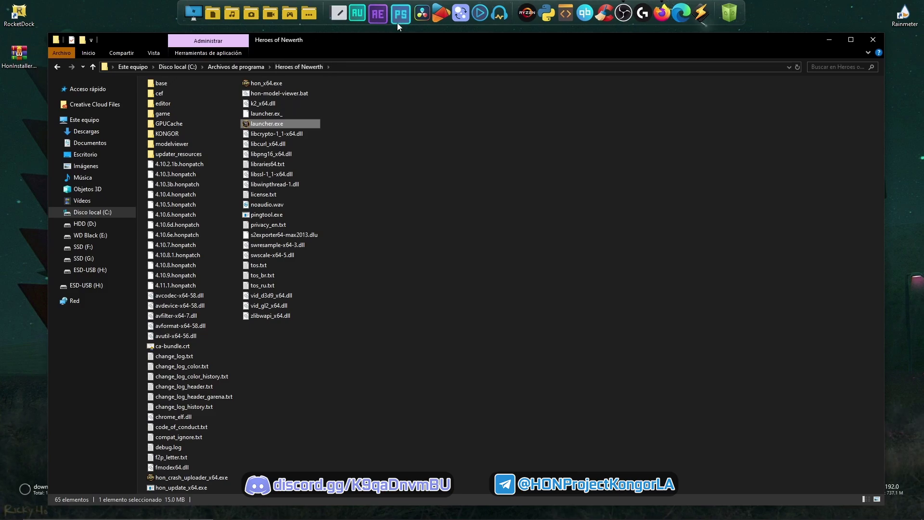
- Switch to Firefox, show the HoN Mods Repository board on Trello and highlight part of its web address
click(665, 13)
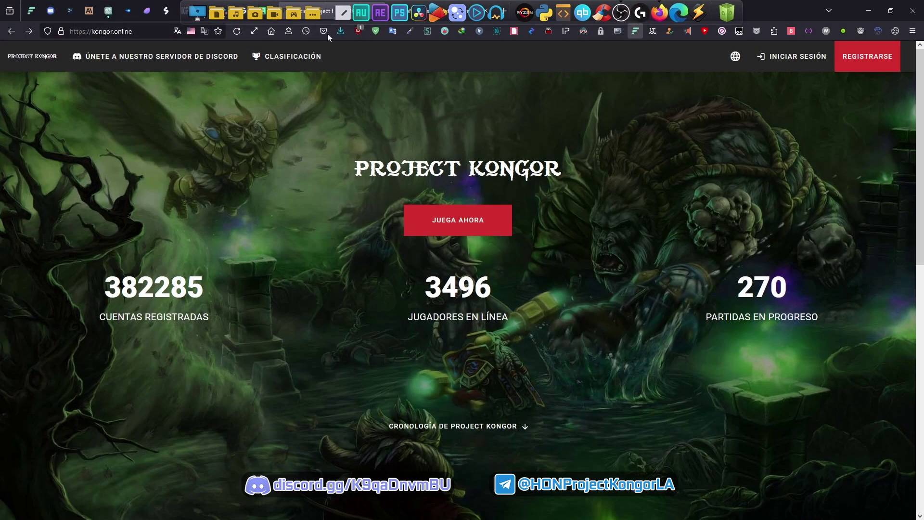
click(436, 12)
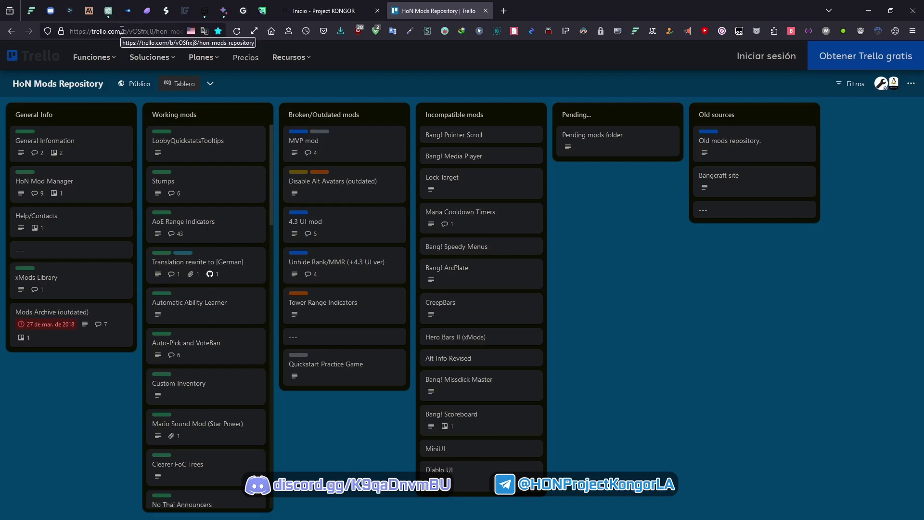
drag(121, 31, 163, 30)
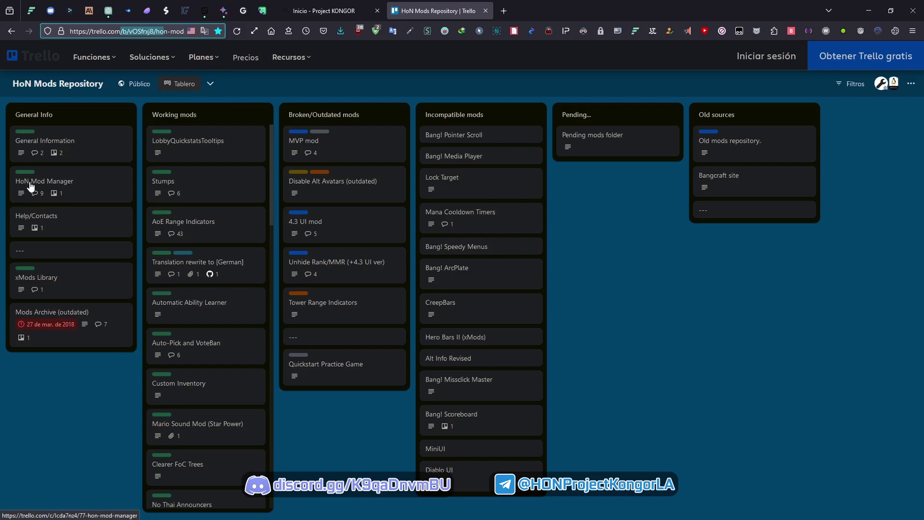
- Download ModManager.zip to the desktop from the HoN Mod Manager card, and minimize the browser
click(61, 183)
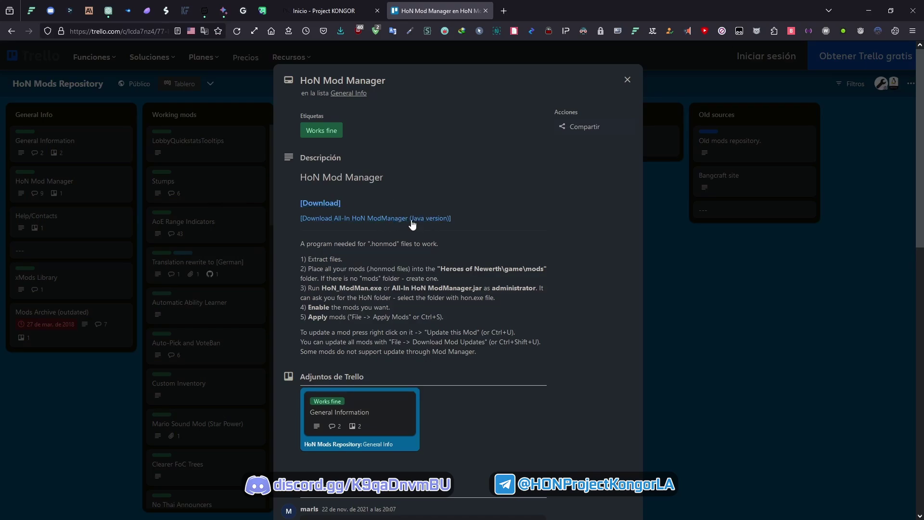
click(321, 204)
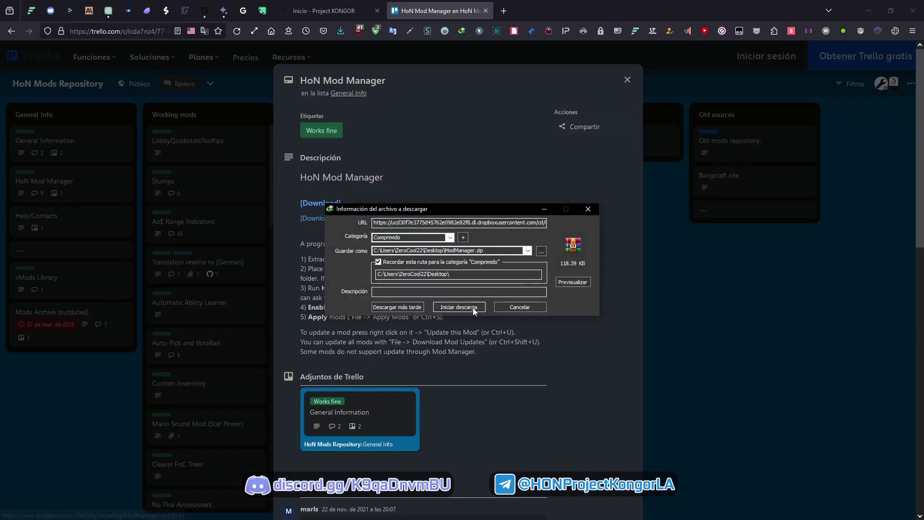
click(415, 305)
click(868, 10)
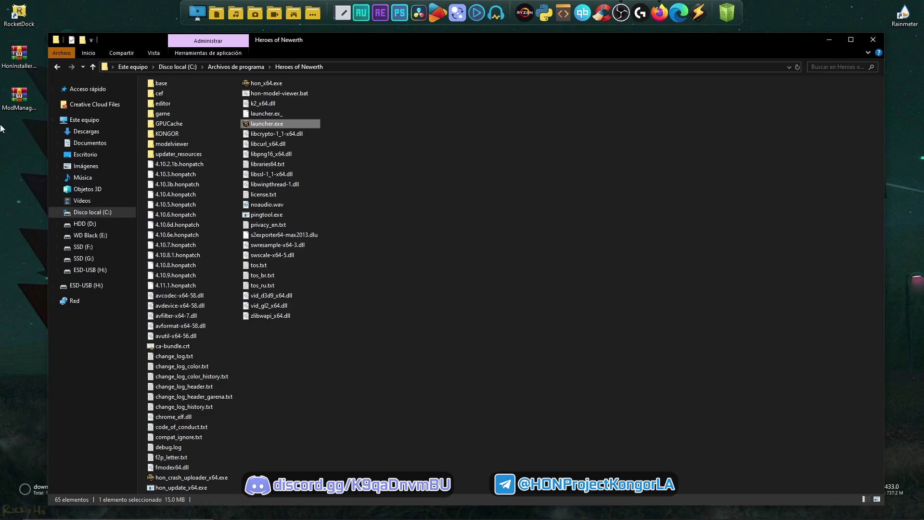
- Create a new folder on the desktop beside ModManager.zip
click(13, 98)
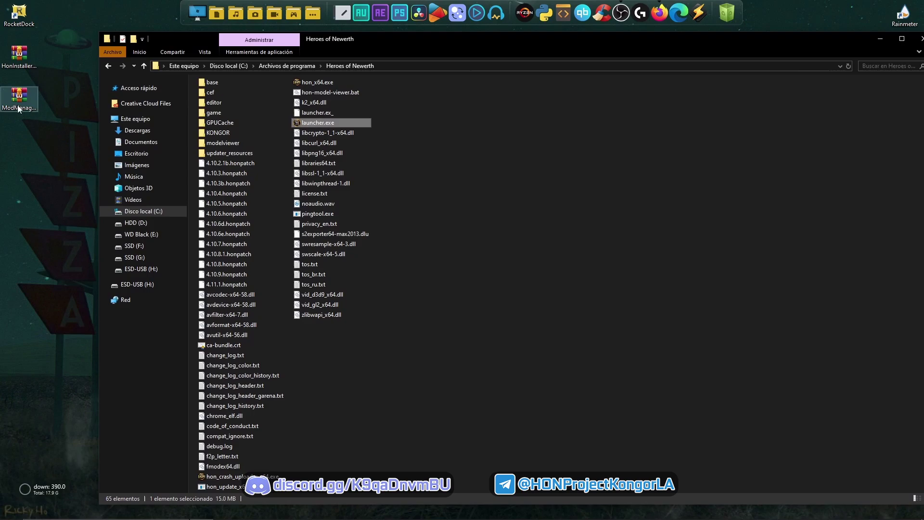
right_click(29, 148)
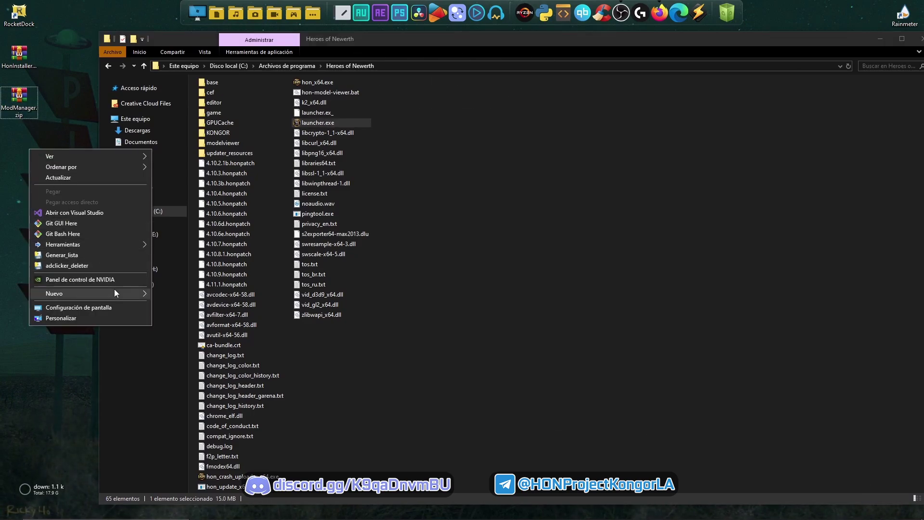
mouse_move(114, 288)
click(171, 294)
- Copy the name of ModManager.zip and rename the new desktop folder to ModManager with it
right_click(20, 110)
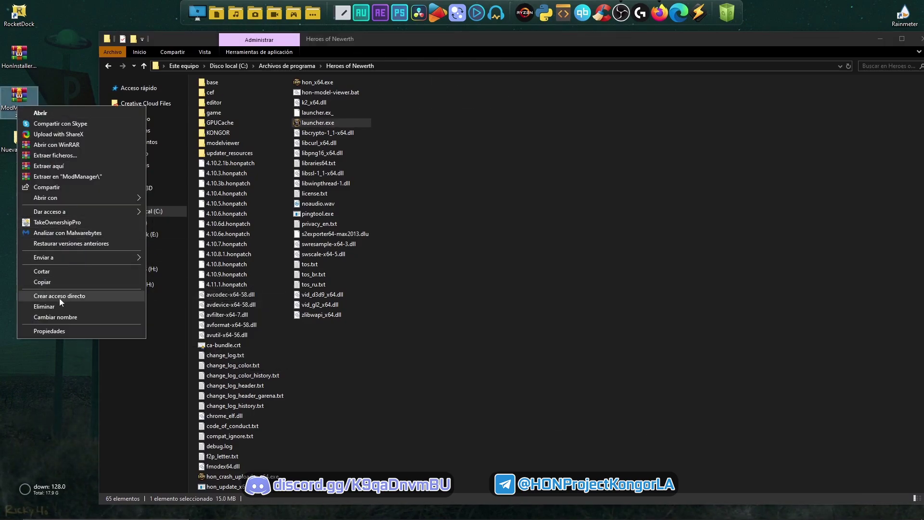
click(56, 316)
key(cmd+c)
right_click(10, 109)
click(33, 138)
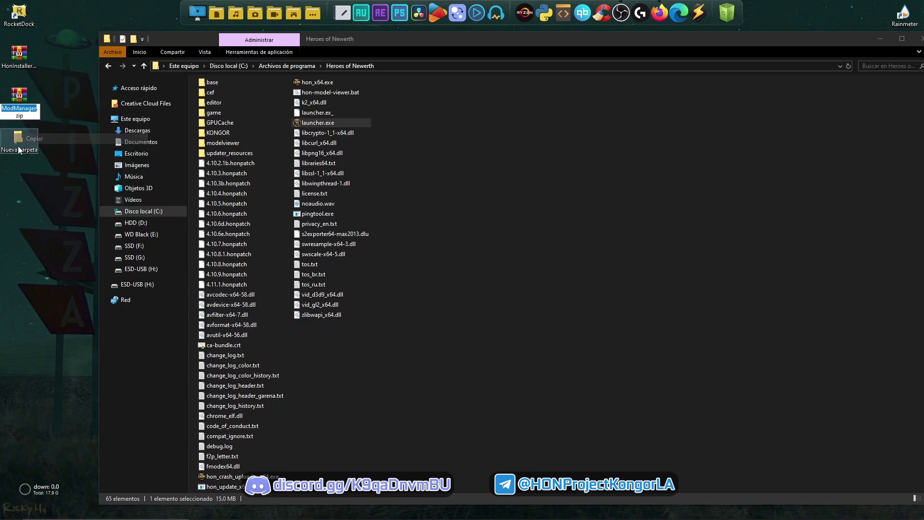
right_click(19, 144)
click(64, 418)
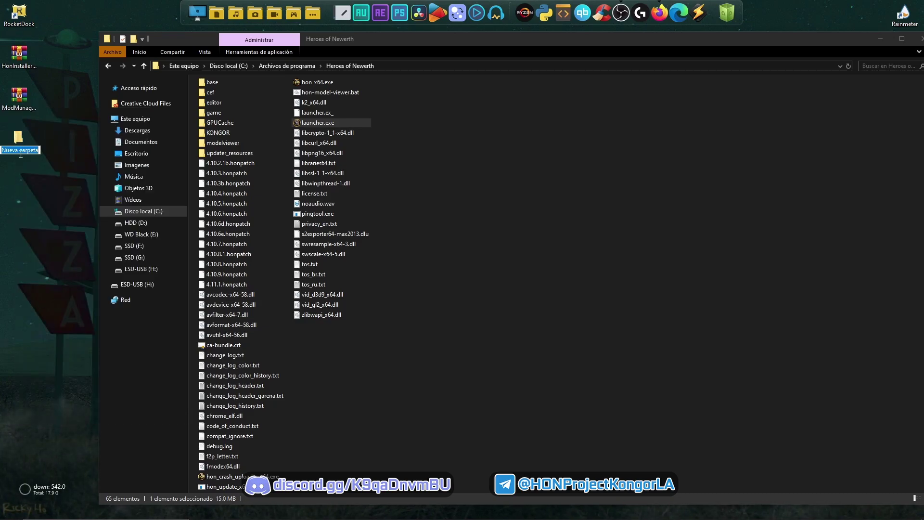
right_click(20, 150)
click(49, 191)
- Extract HoN_ModMan.exe and Ionic.Zip.Reduced.dll from ModManager.zip into the ModManager folder, then close the archive
click(19, 98)
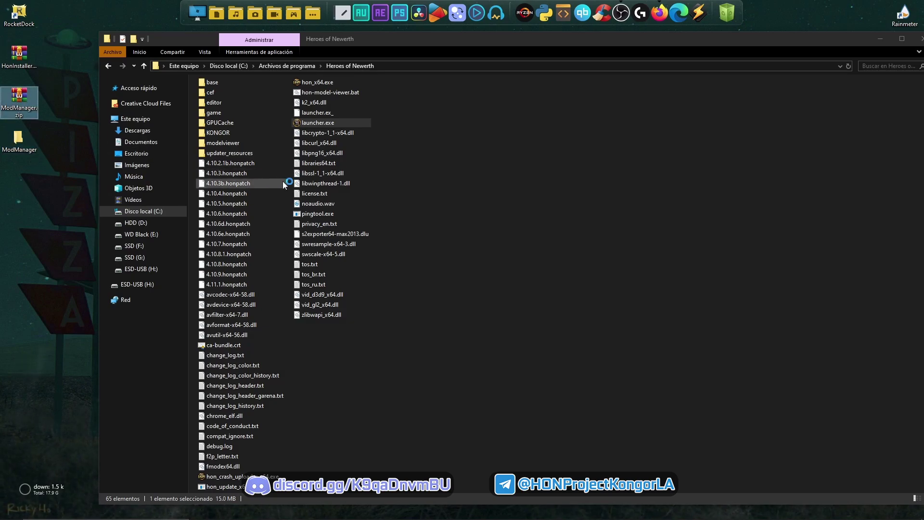
drag(379, 201, 18, 143)
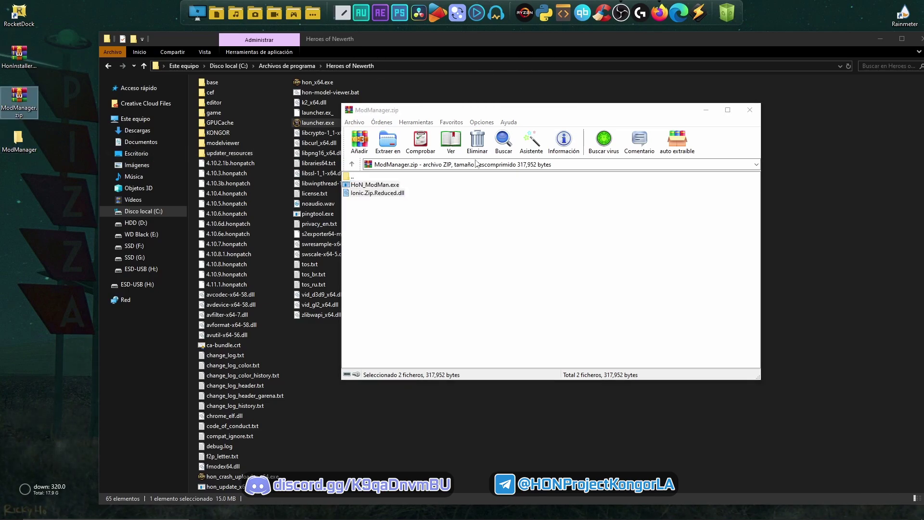
click(750, 109)
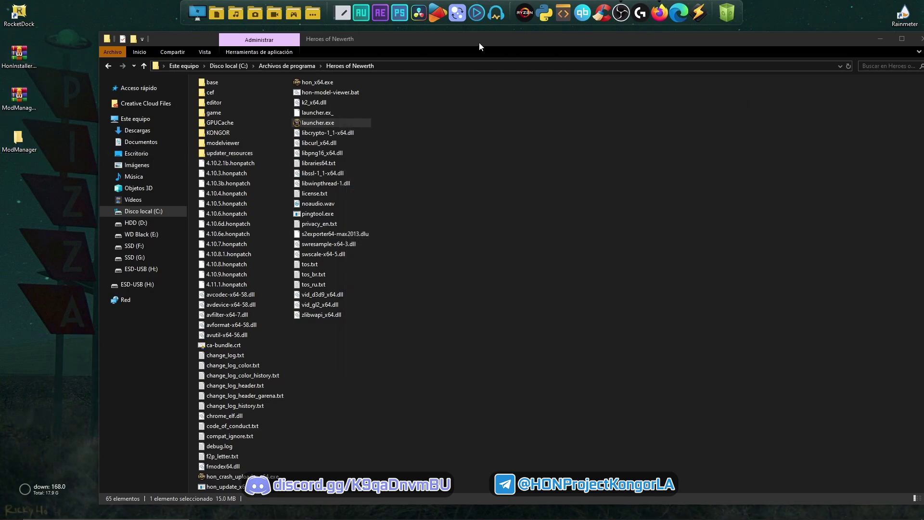
- Browse from the Heroes of Newerth folder into game\mods to view the mod files, then close the window
drag(479, 43, 435, 39)
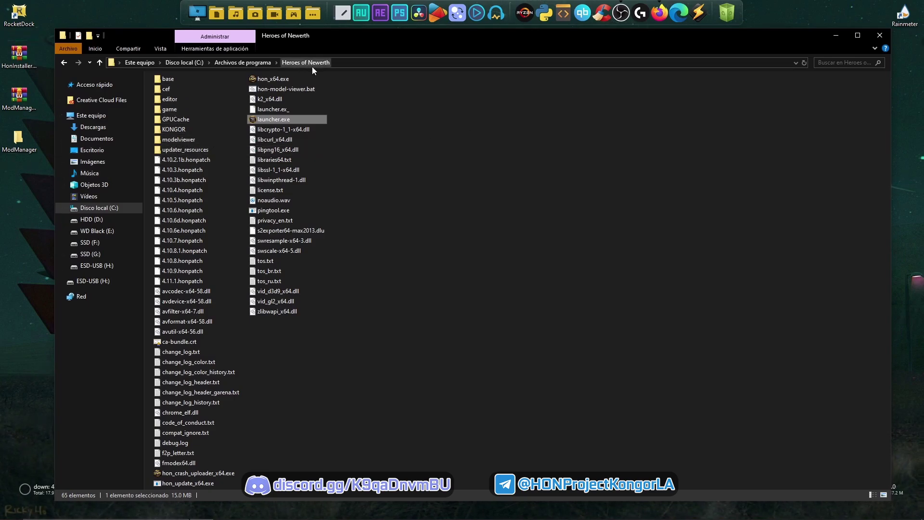
double_click(176, 108)
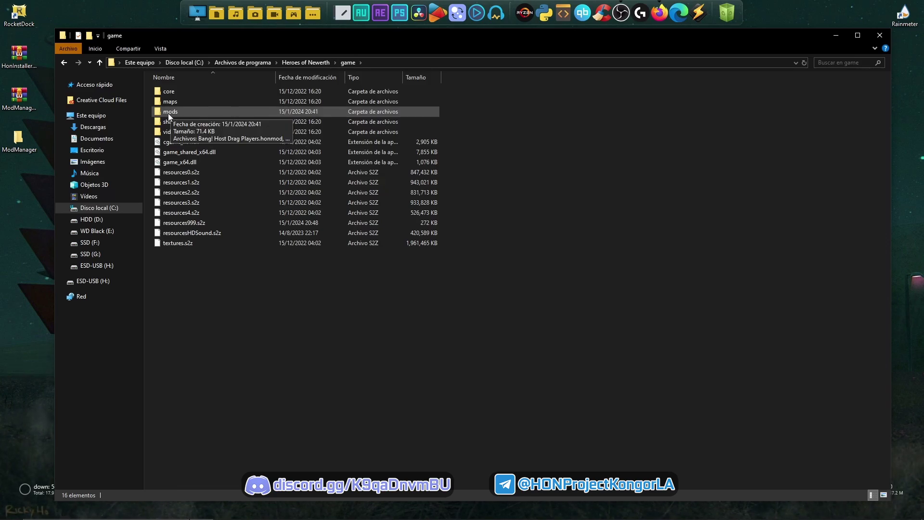
double_click(192, 111)
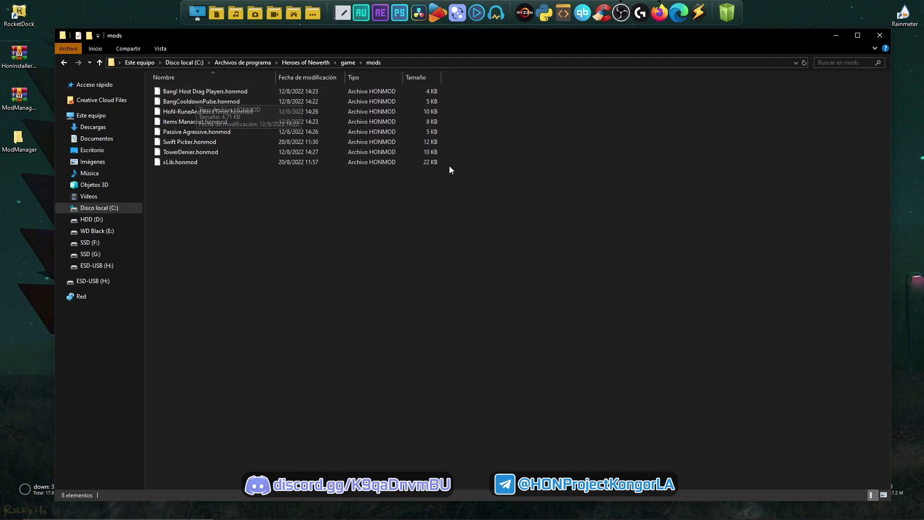
click(879, 35)
- Open the ModManager folder on the desktop and run HoN_ModMan.exe as administrator
double_click(18, 139)
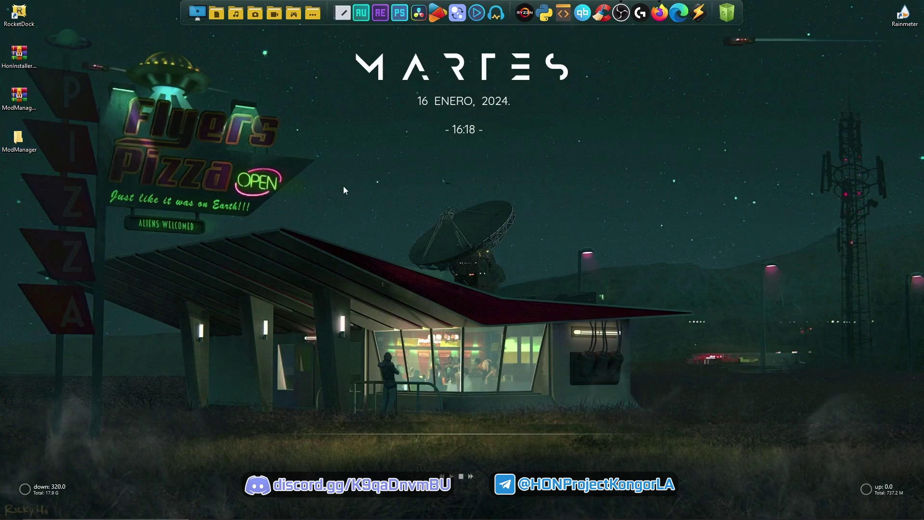
click(191, 92)
right_click(192, 91)
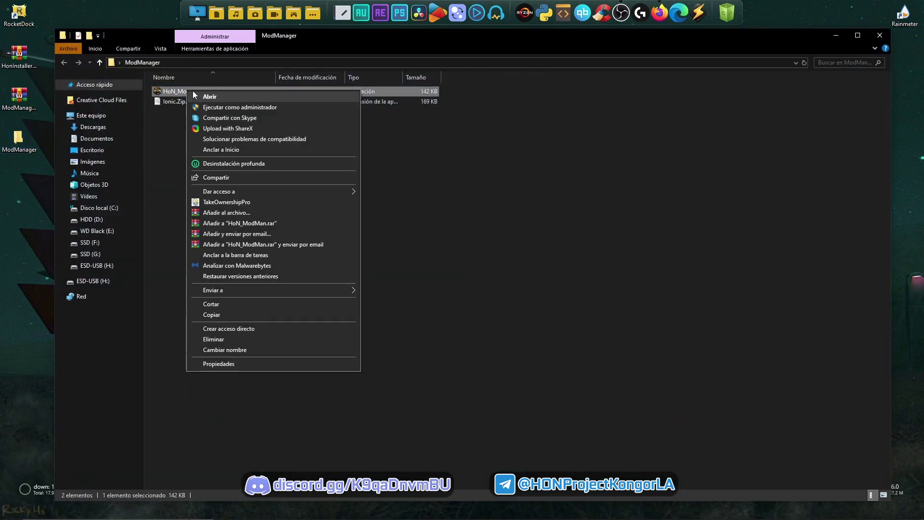
click(325, 107)
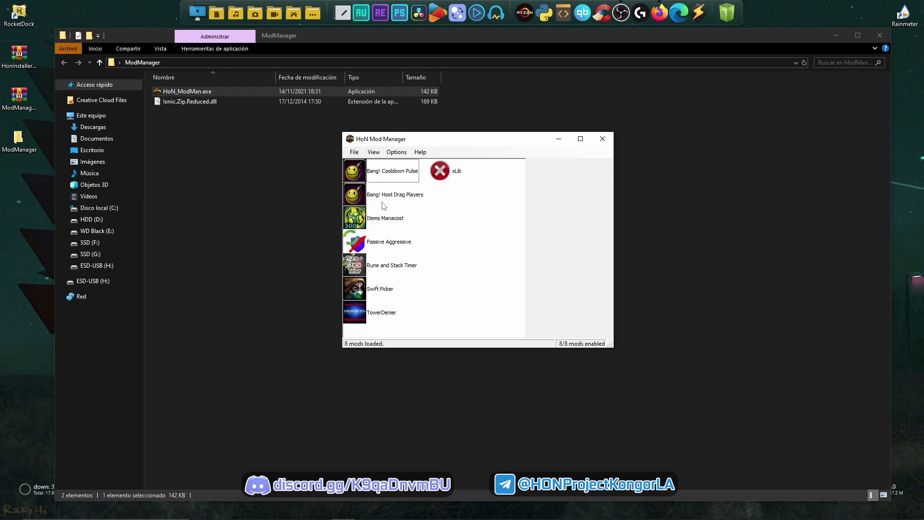
- Review the details of mods such as Bang! Cooldown Pulse and Bang! Host Drag Players, then close HoN Mod Manager
key(space)
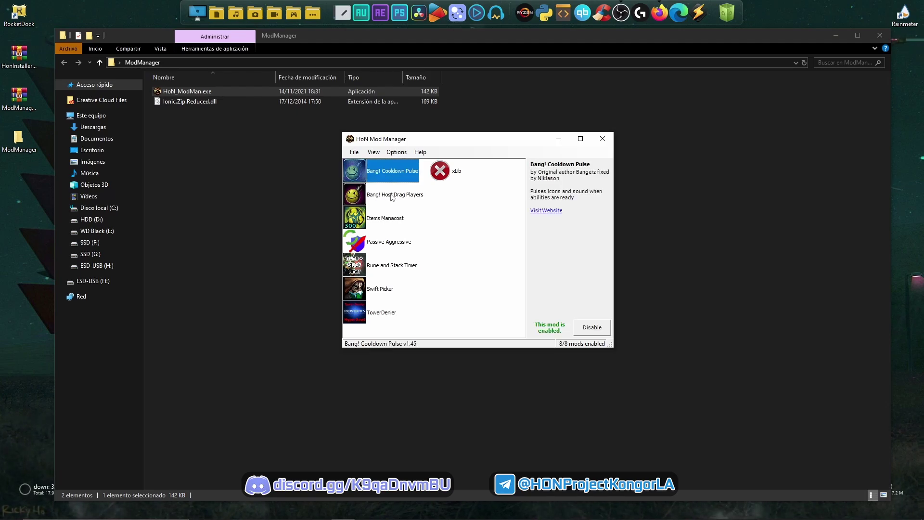
click(386, 195)
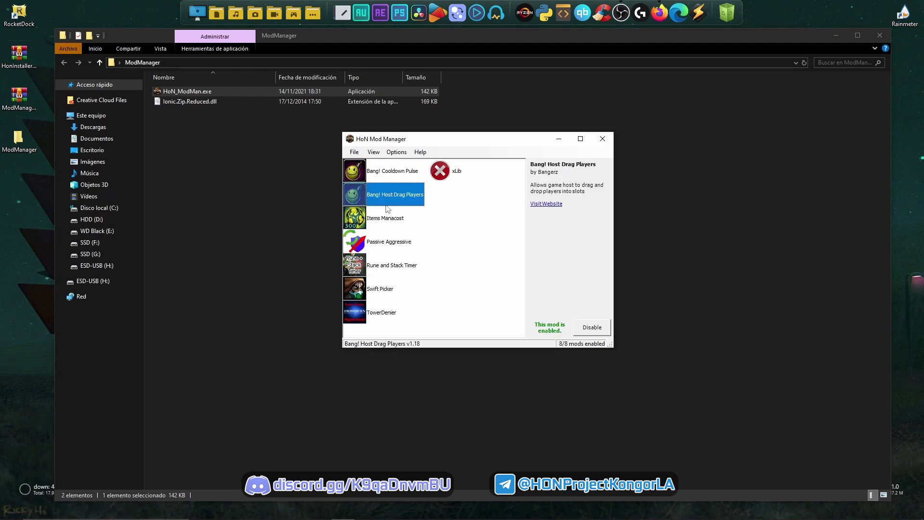
click(384, 229)
click(386, 173)
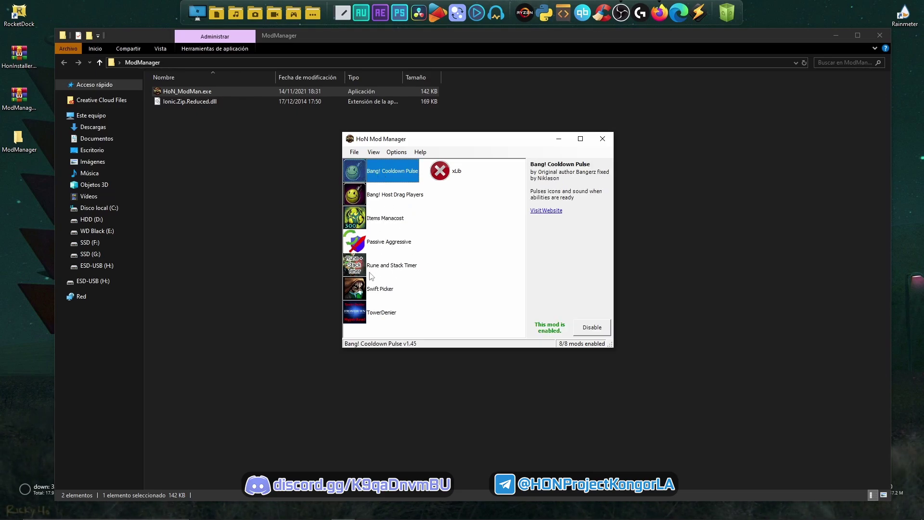
click(385, 203)
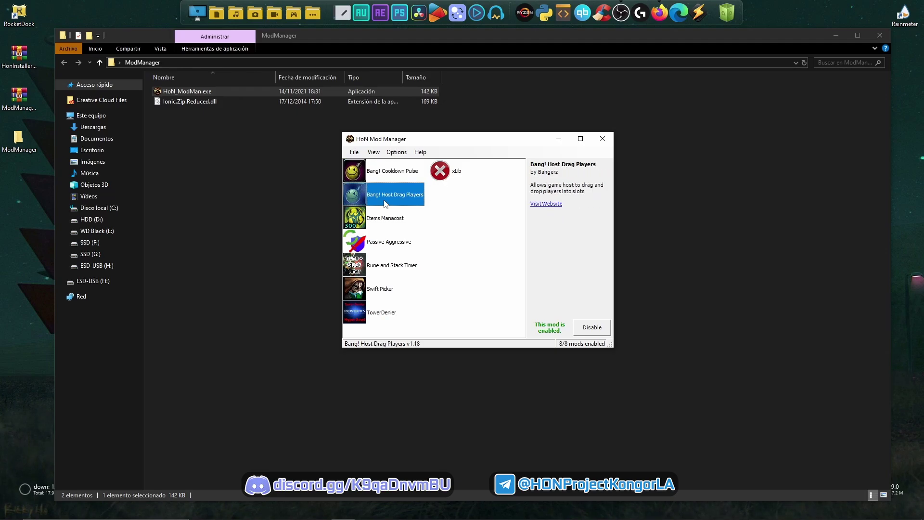
click(384, 172)
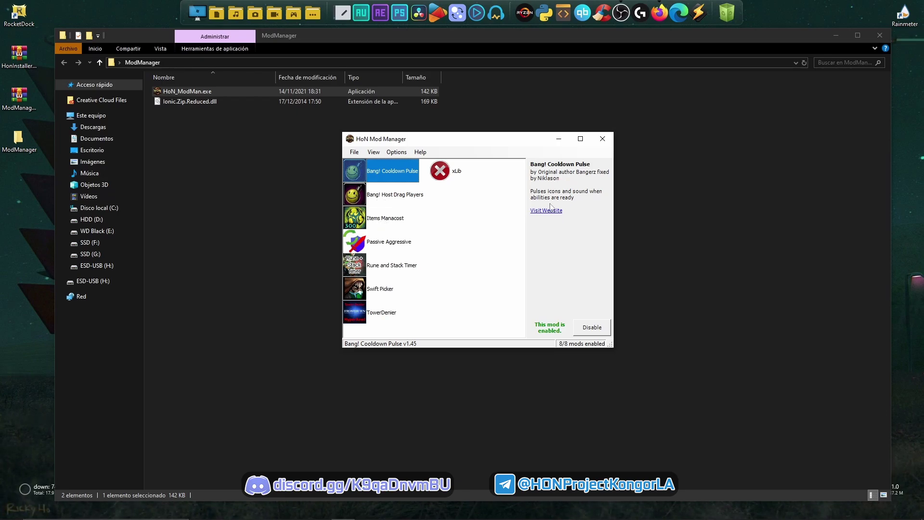
click(602, 139)
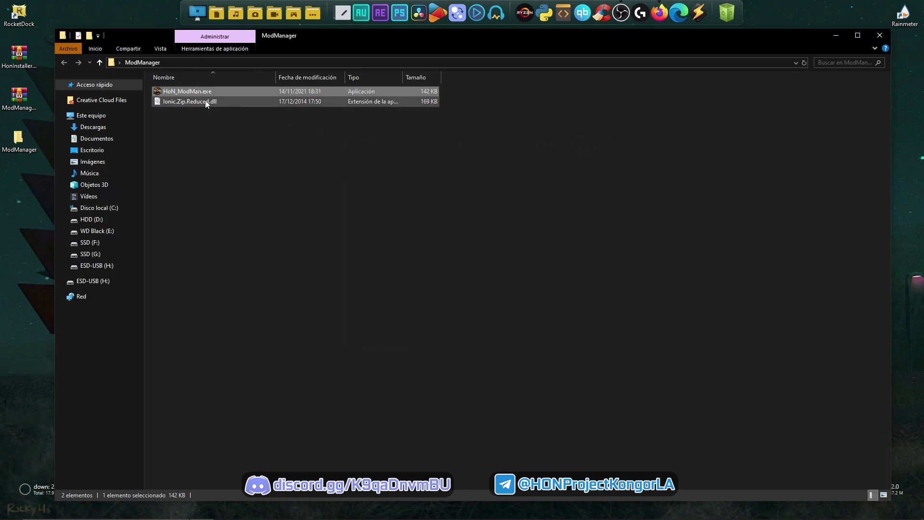
- Launch Heroes of Newerth and move its window to the middle of the desktop
click(293, 14)
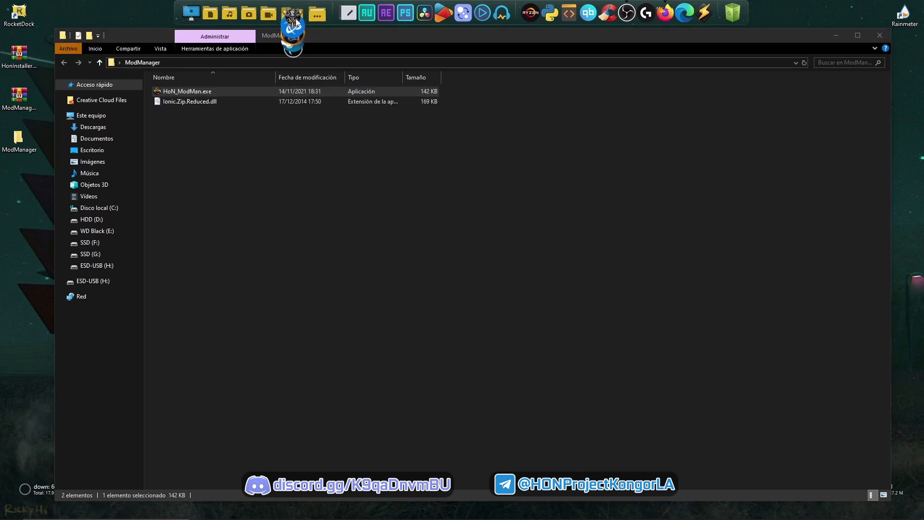
click(298, 90)
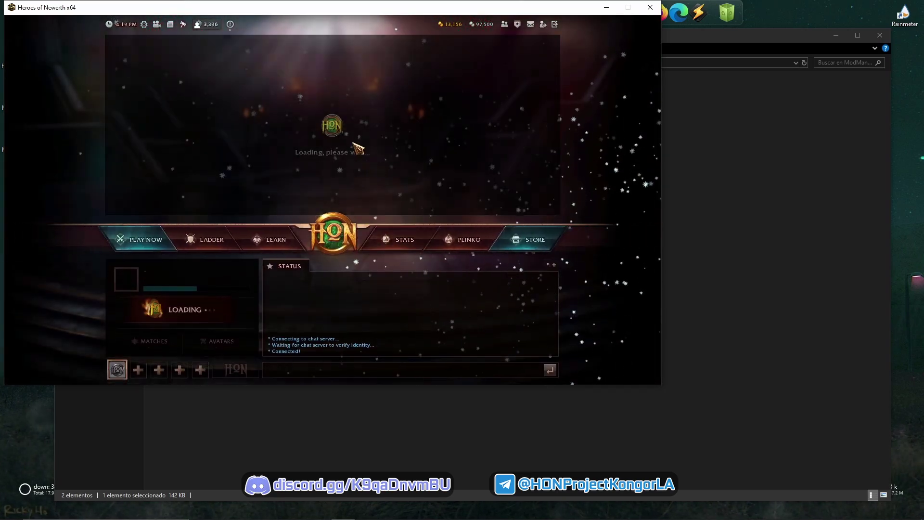
drag(282, 9, 461, 60)
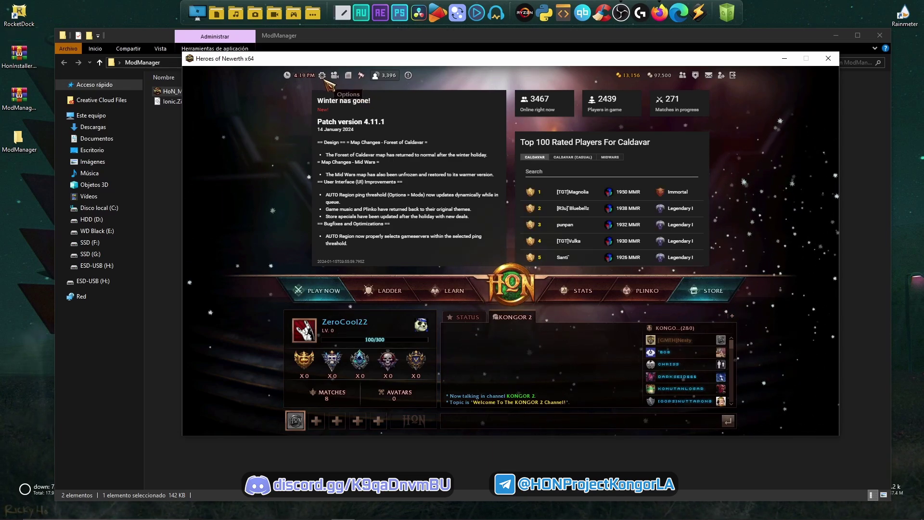
- Examine the Mods settings in the game options, then close the options and exit the game
click(322, 77)
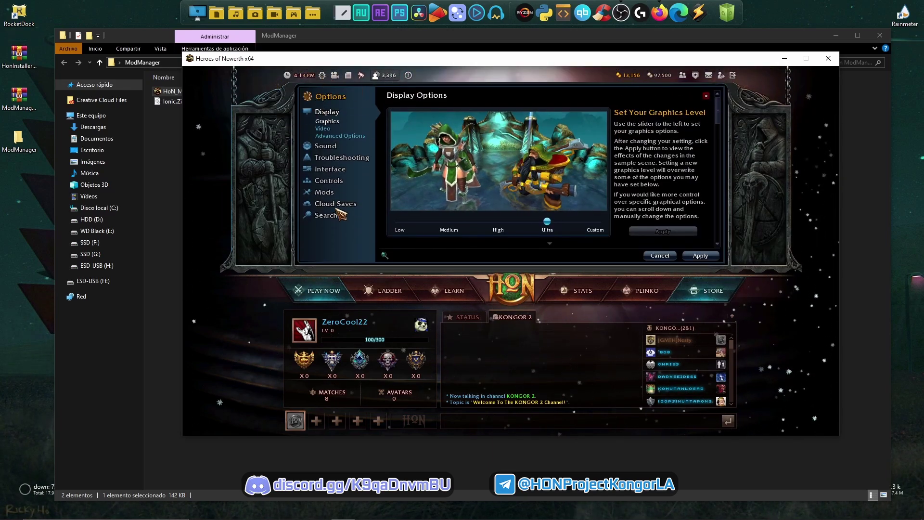
click(325, 179)
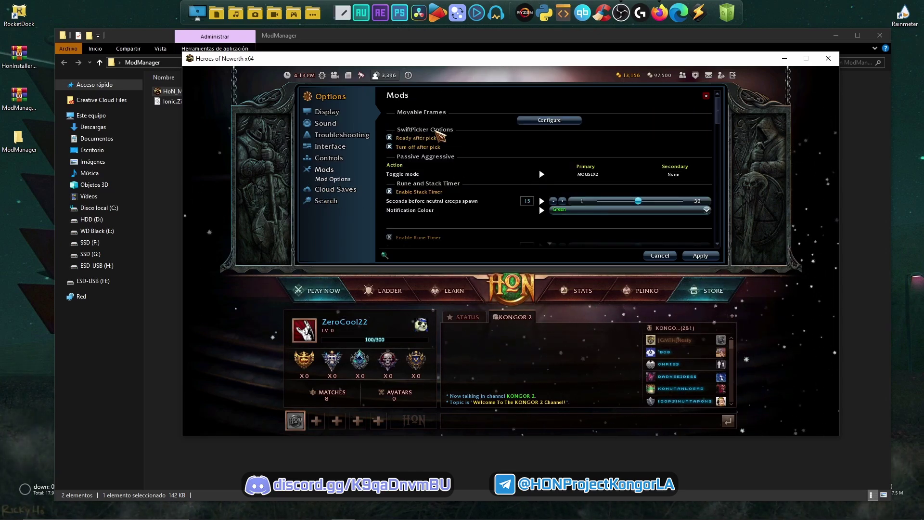
scroll(452, 149, down, 1)
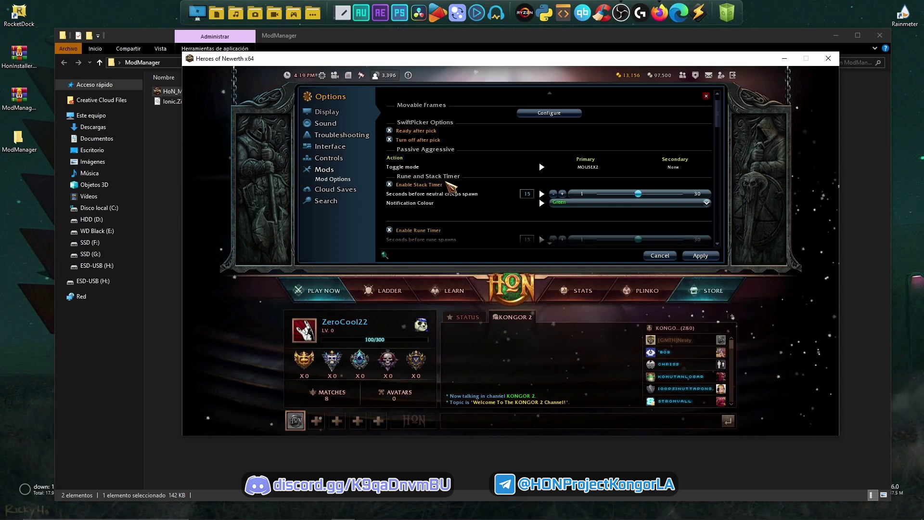
scroll(476, 199, down, 1)
scroll(478, 201, up, 2)
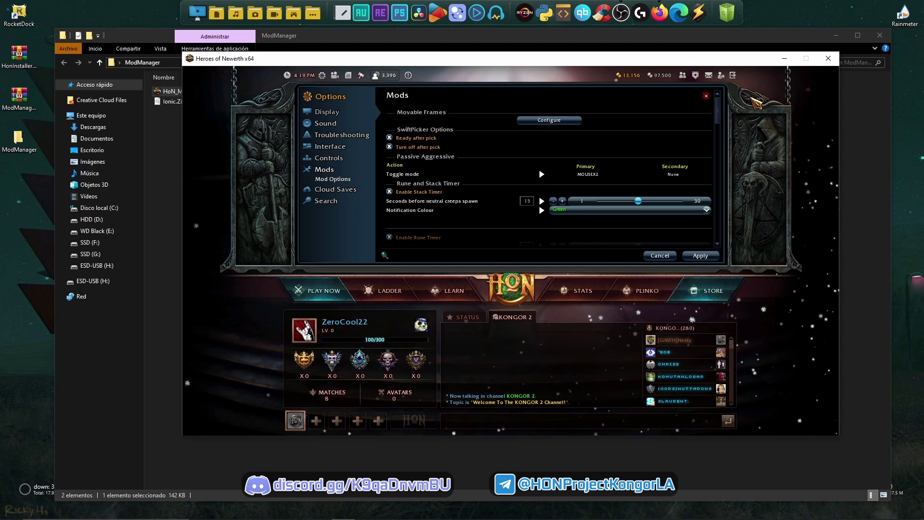
key(Escape)
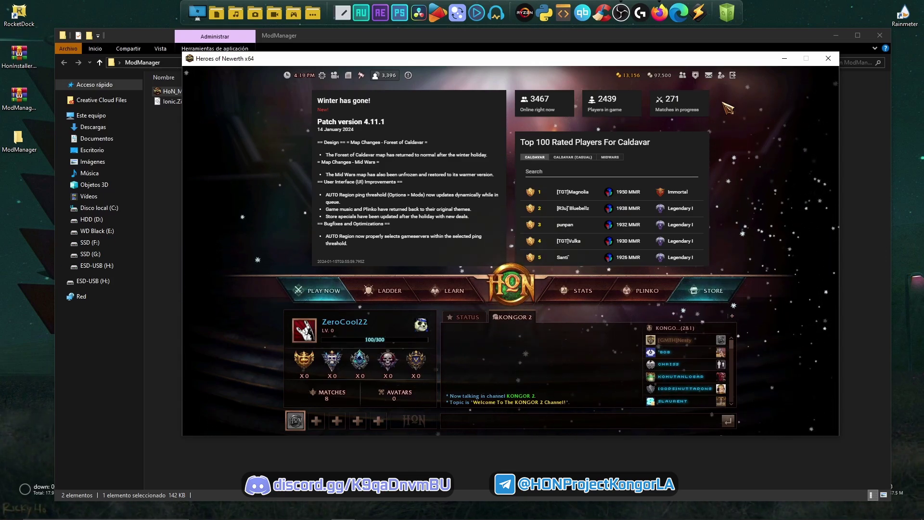
click(732, 75)
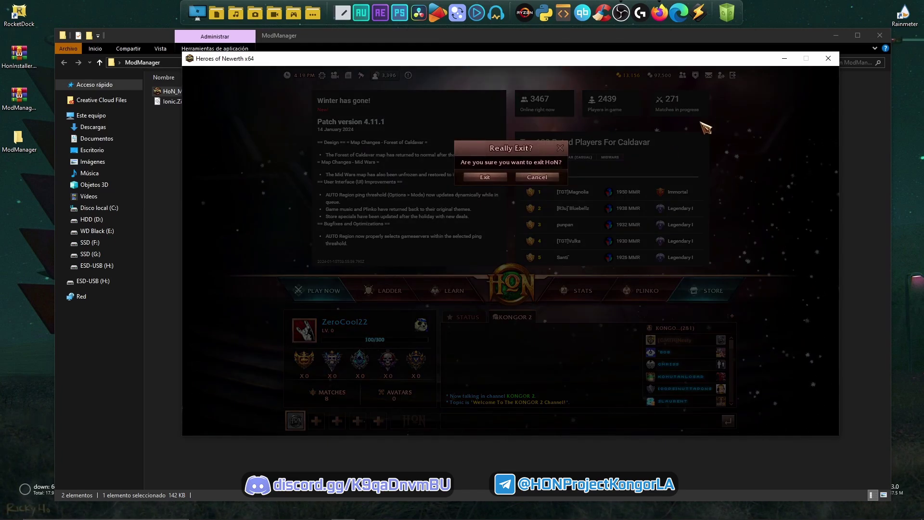
click(485, 178)
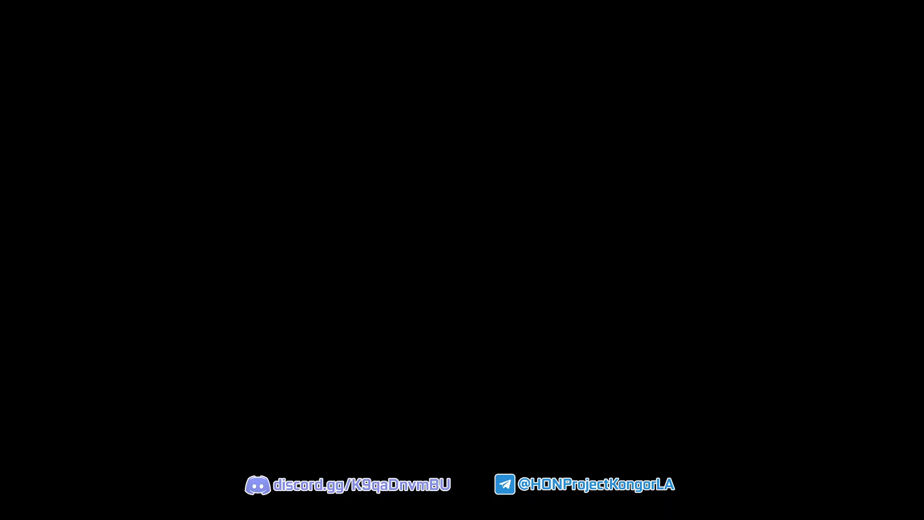